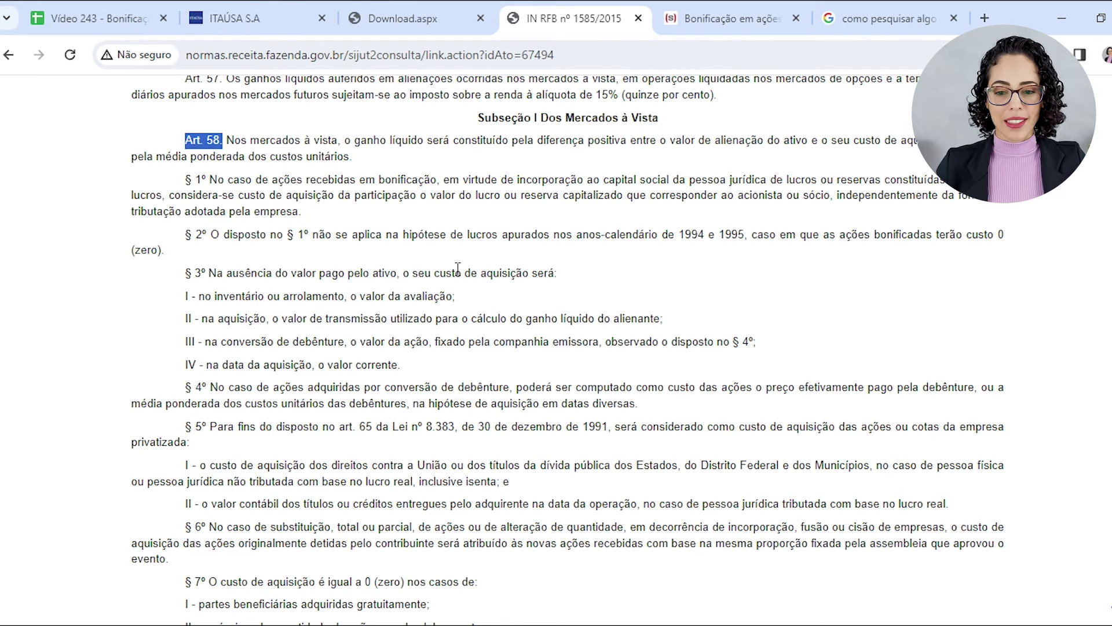
Step: Read the opening paragraph of Article 58 in IN RFB nº 1585/2015, marking the net gain definition and the acquisition cost wording
{"action": "left_click_drag", "start_coordinate": [229, 142], "coordinate": [837, 161]}
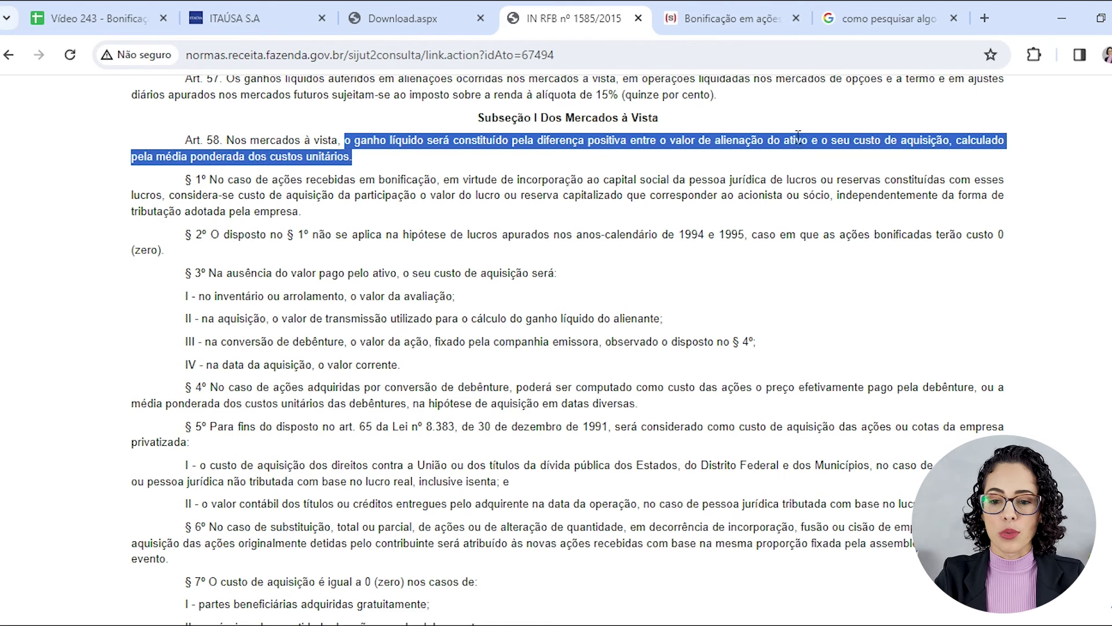
{"action": "left_click", "coordinate": [780, 141]}
{"action": "left_click_drag", "start_coordinate": [707, 141], "coordinate": [930, 142]}
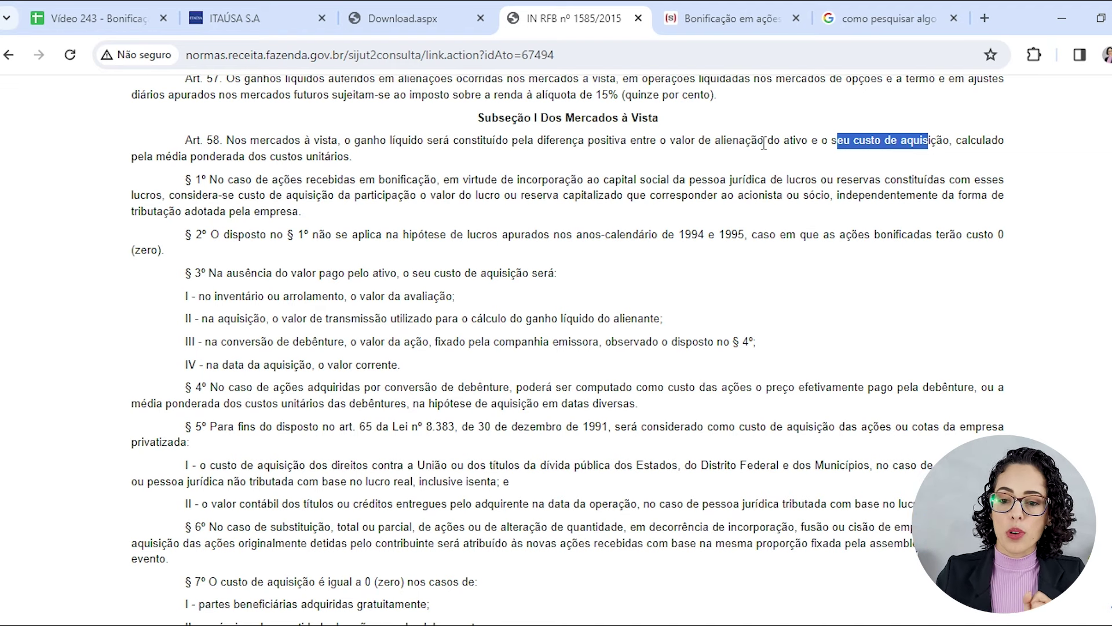
{"action": "left_click", "coordinate": [902, 143]}
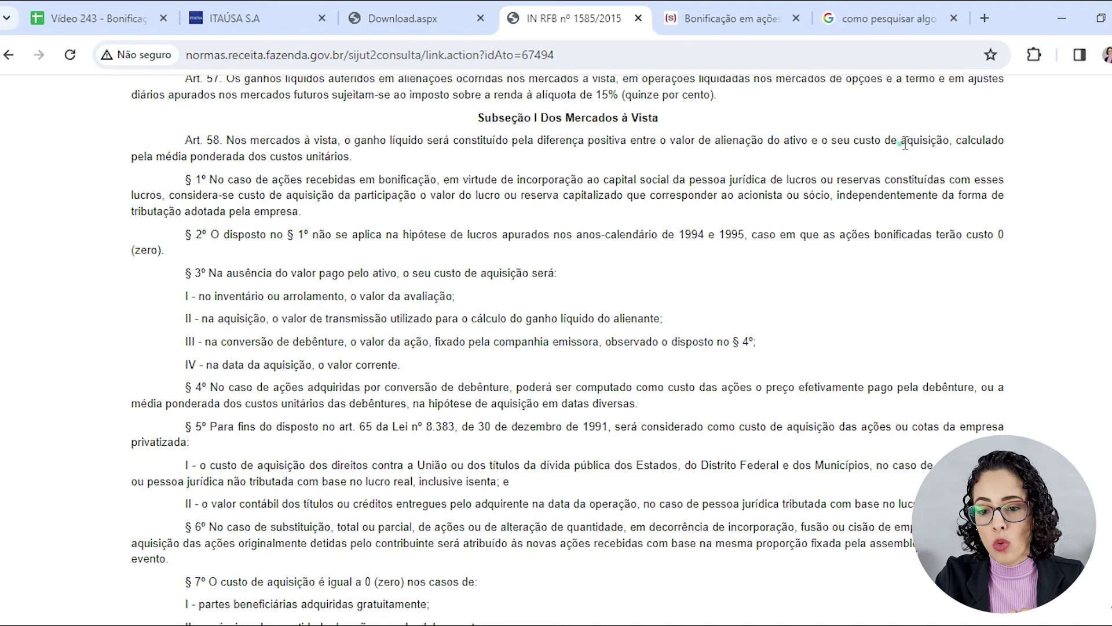
{"action": "left_click_drag", "start_coordinate": [902, 142], "coordinate": [948, 142]}
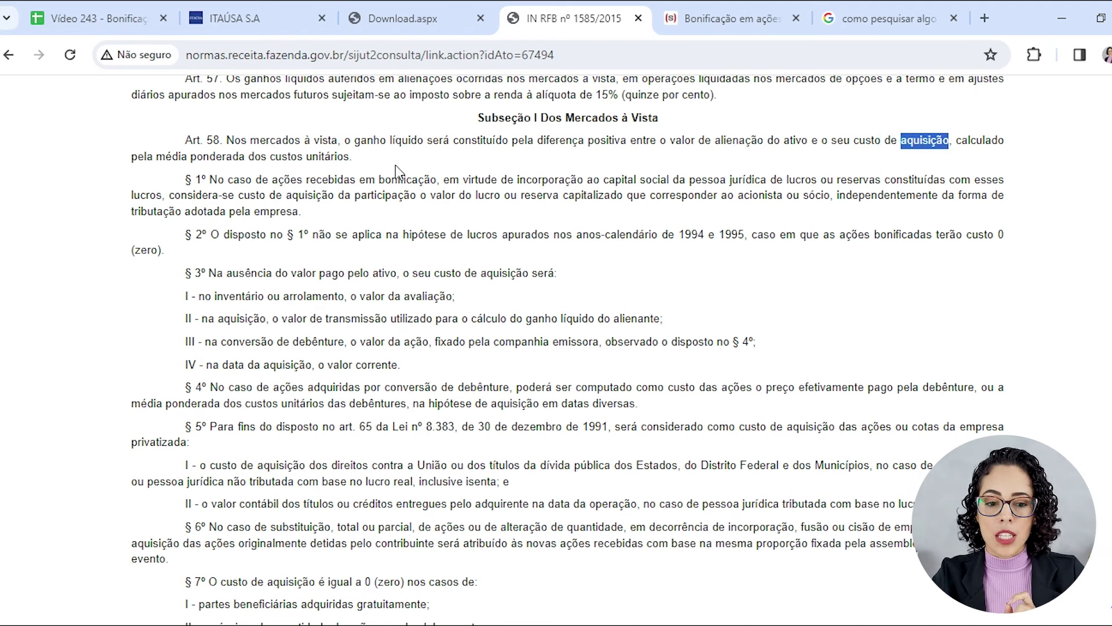
Step: Read § 1º of Article 58 on the acquisition cost of shares received as a bonus
{"action": "left_click_drag", "start_coordinate": [215, 180], "coordinate": [439, 181]}
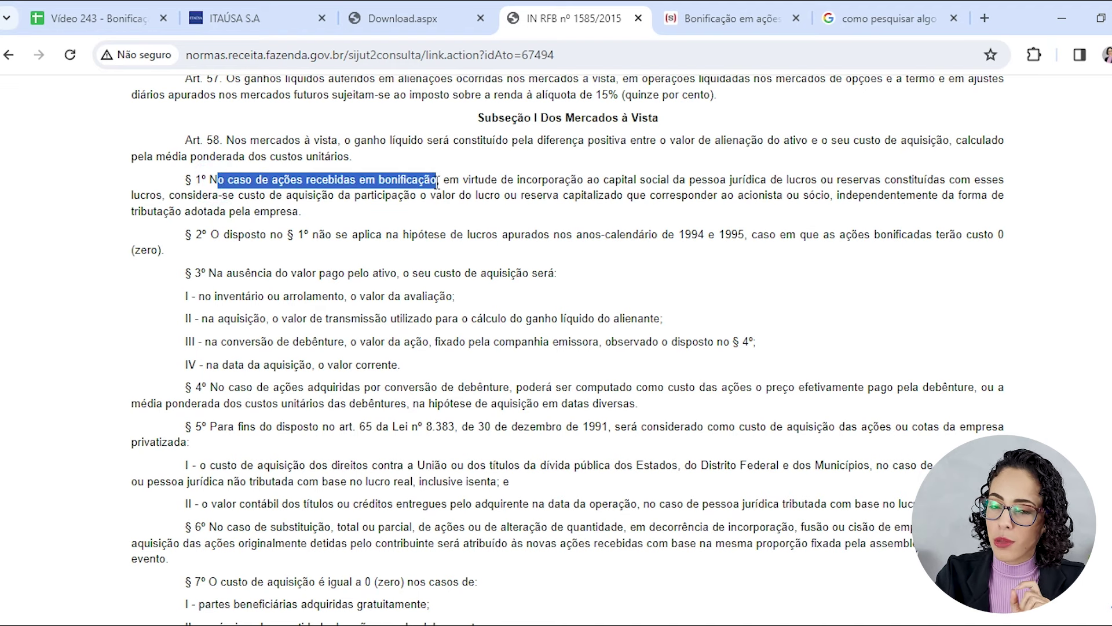
{"action": "left_click_drag", "start_coordinate": [451, 181], "coordinate": [637, 202]}
{"action": "left_click", "coordinate": [226, 200]}
{"action": "left_click", "coordinate": [658, 197]}
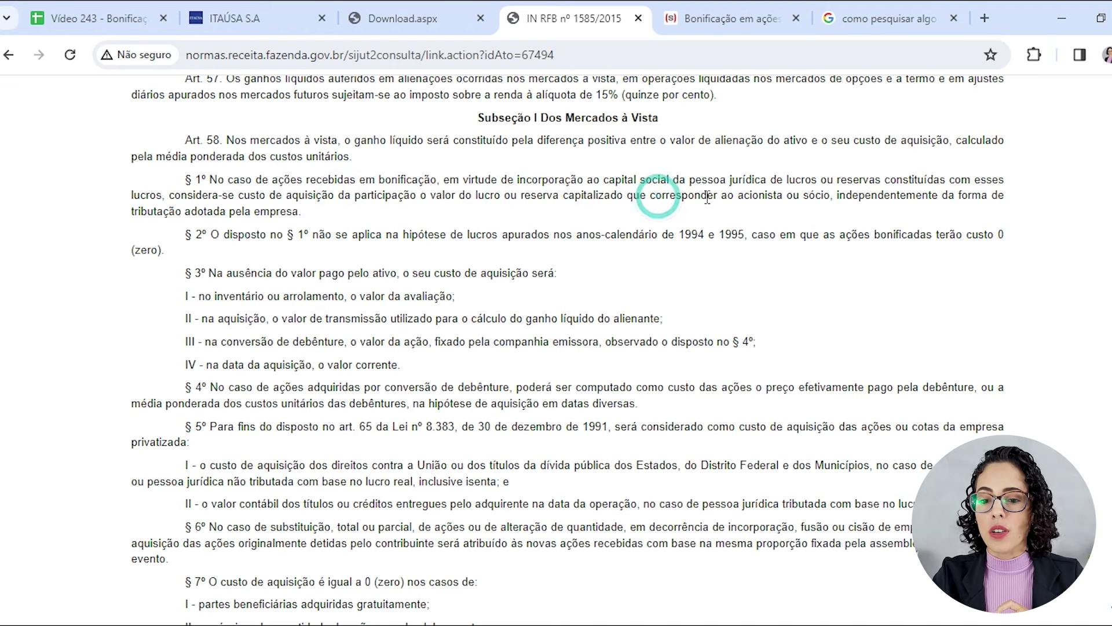
{"action": "left_click_drag", "start_coordinate": [744, 196], "coordinate": [852, 197]}
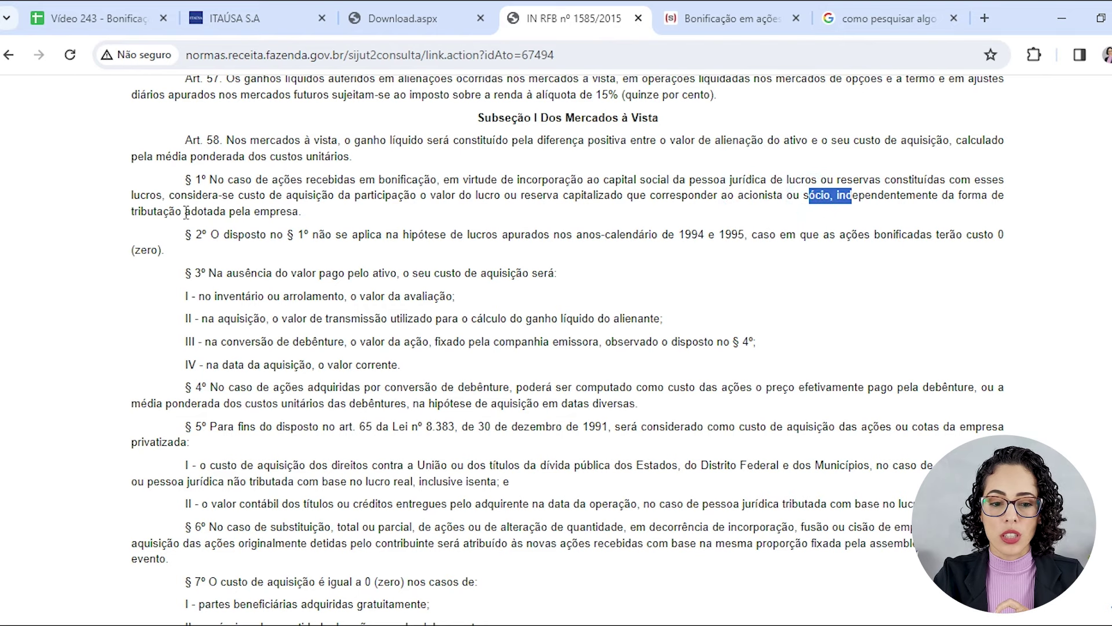
Step: Compare the cost attributed to the bonus shares in the Itaúsa notice with the acquisition cost wording in § 1º of Article 58
{"action": "left_click", "coordinate": [421, 12]}
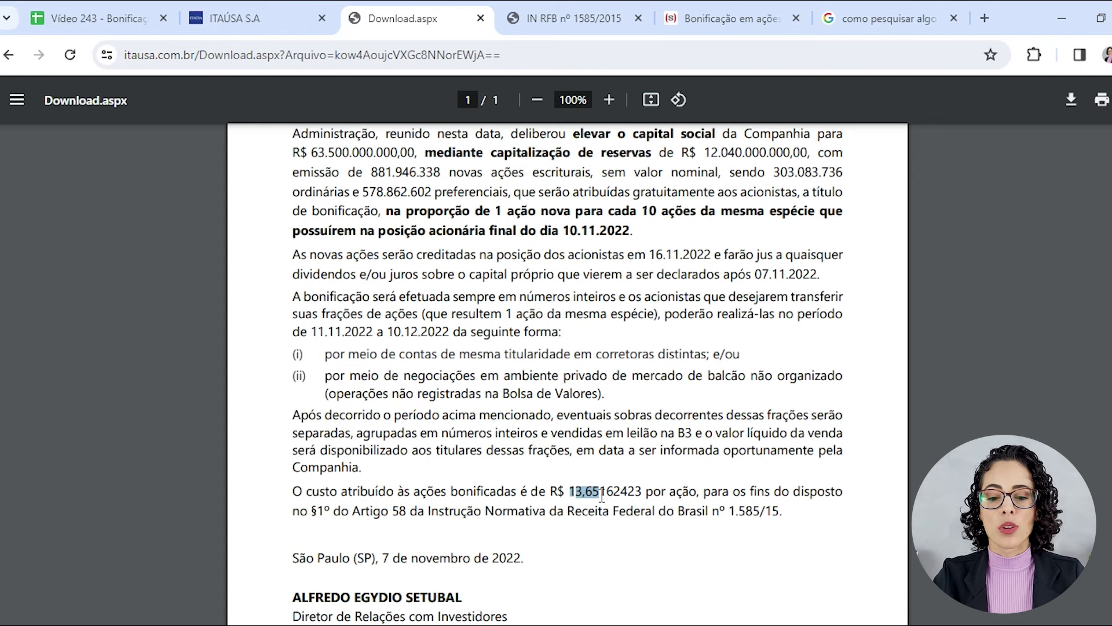
{"action": "left_click_drag", "start_coordinate": [497, 491], "coordinate": [620, 491]}
{"action": "left_click_drag", "start_coordinate": [291, 491], "coordinate": [632, 489]}
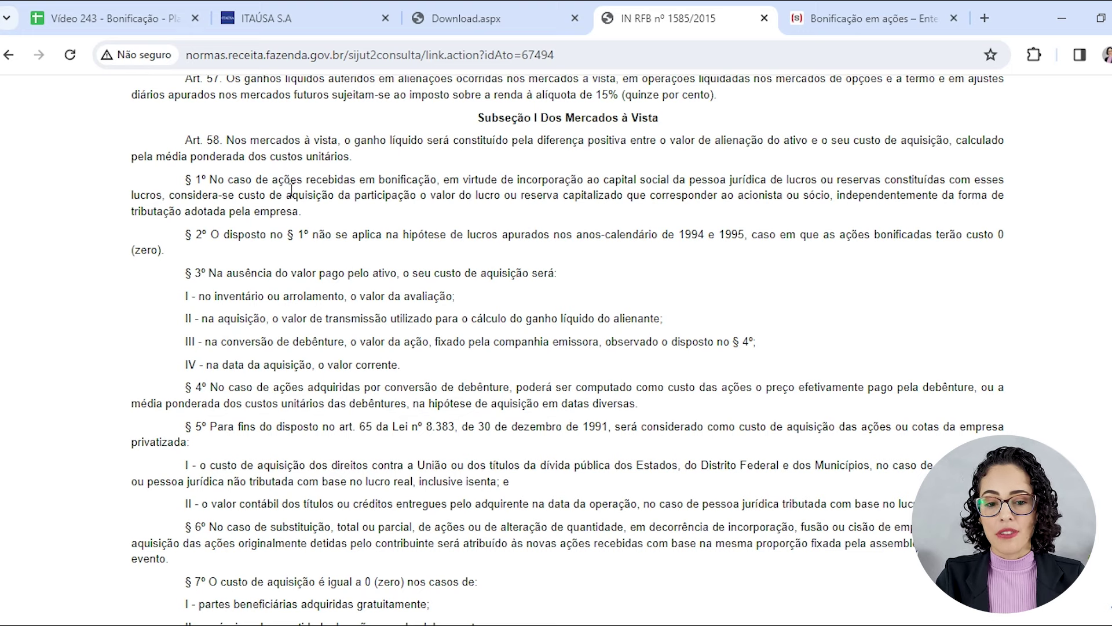
{"action": "left_click_drag", "start_coordinate": [241, 195], "coordinate": [418, 196]}
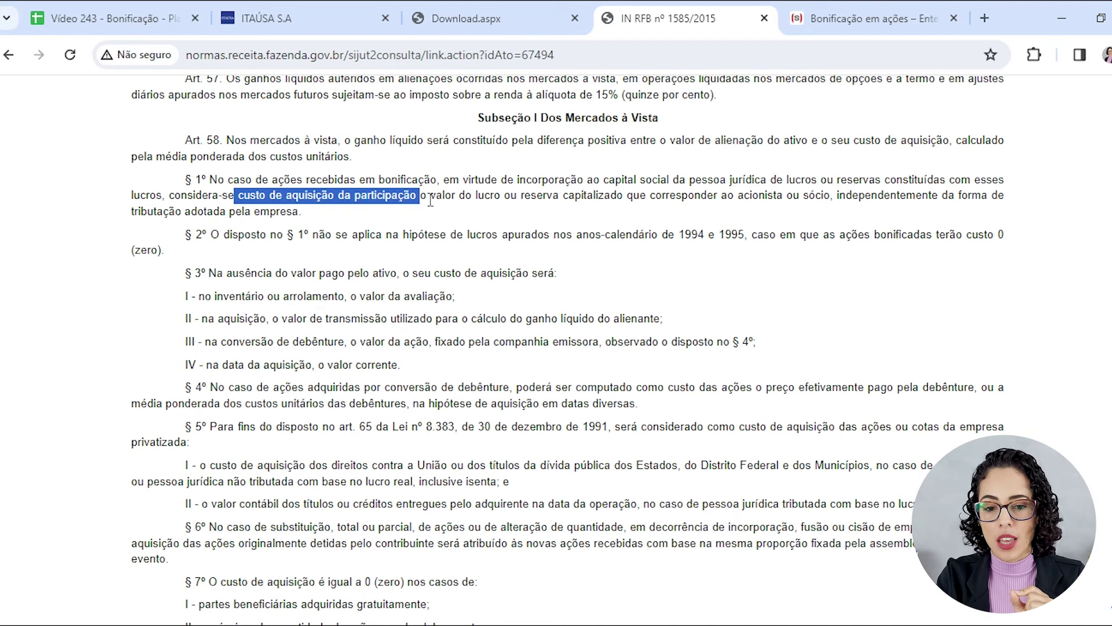
{"action": "left_click", "coordinate": [430, 200]}
{"action": "left_click_drag", "start_coordinate": [293, 196], "coordinate": [351, 197]}
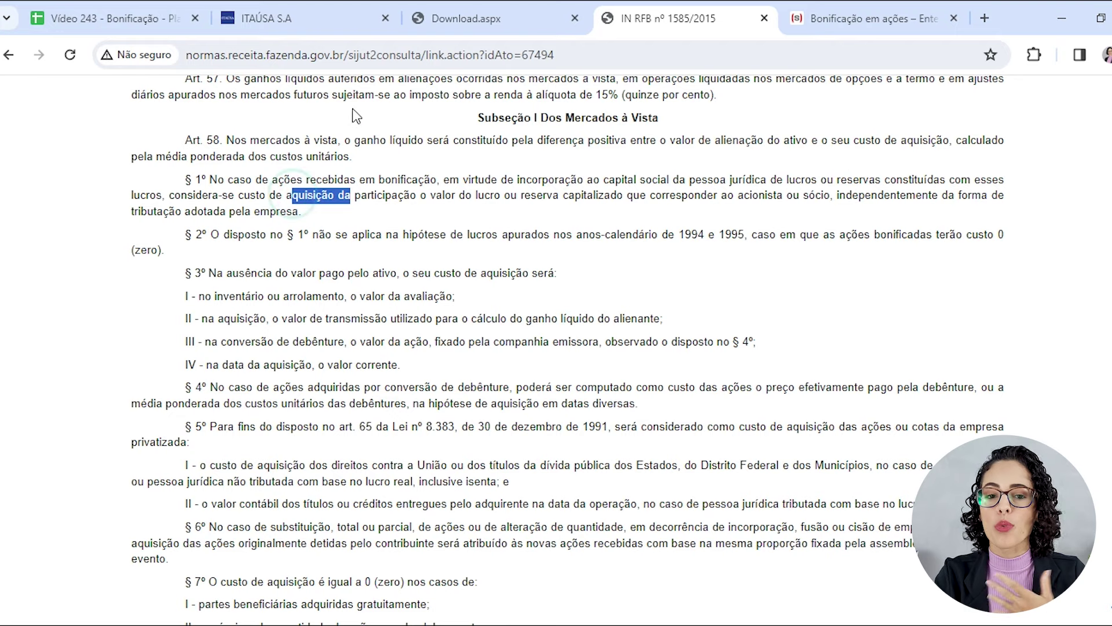
Step: Open the Suno article on share bonuses and find the example under "Como calcular bonificação das ações?"
{"action": "left_click", "coordinate": [455, 13]}
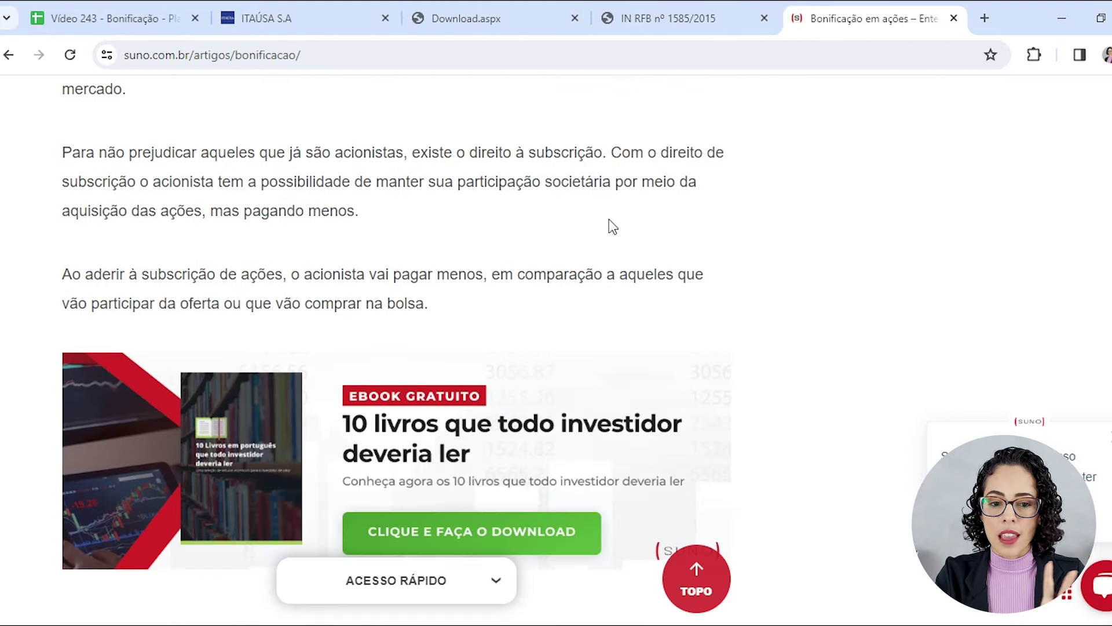
{"action": "scroll", "coordinate": [609, 219], "scroll_direction": "down", "scroll_amount": 10}
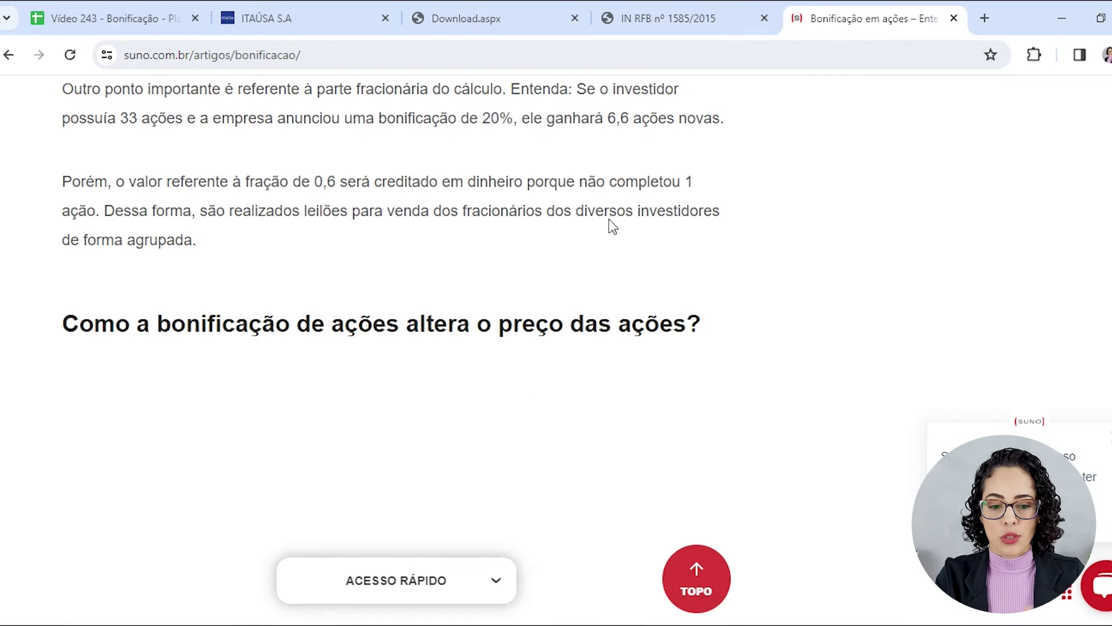
{"action": "scroll", "coordinate": [610, 219], "scroll_direction": "down", "scroll_amount": 20}
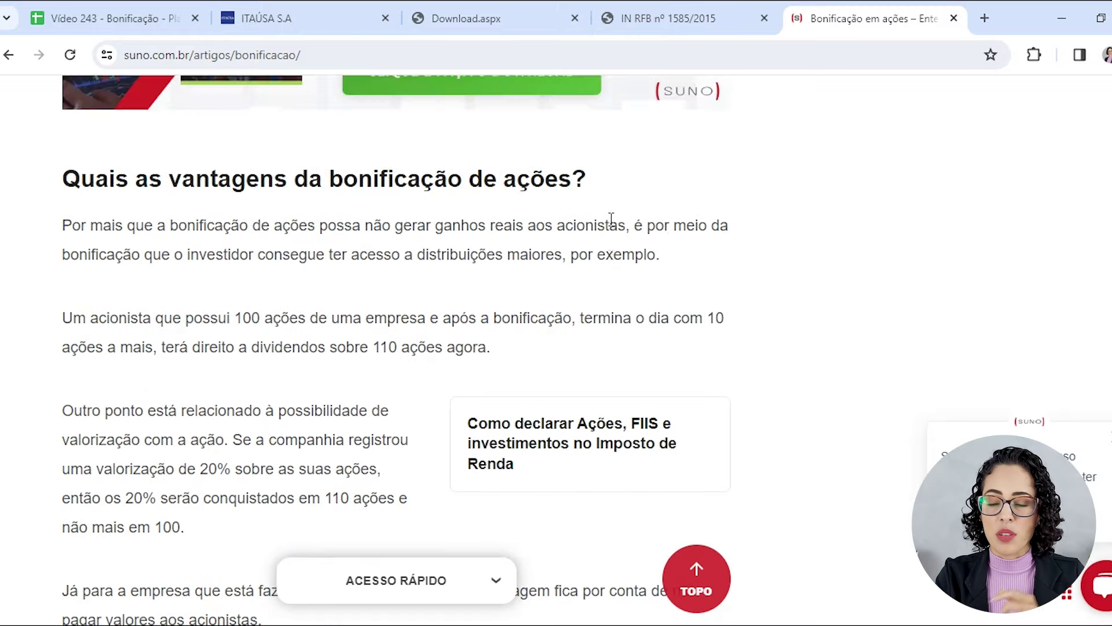
{"action": "scroll", "coordinate": [611, 219], "scroll_direction": "down", "scroll_amount": 20}
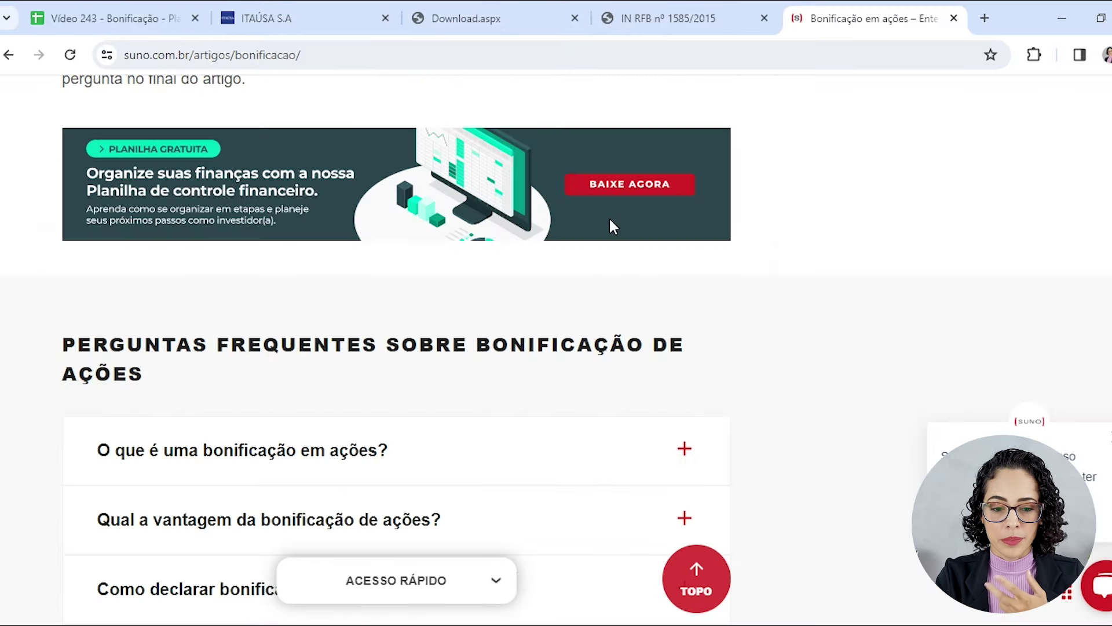
{"action": "scroll", "coordinate": [614, 227], "scroll_direction": "up", "scroll_amount": 20}
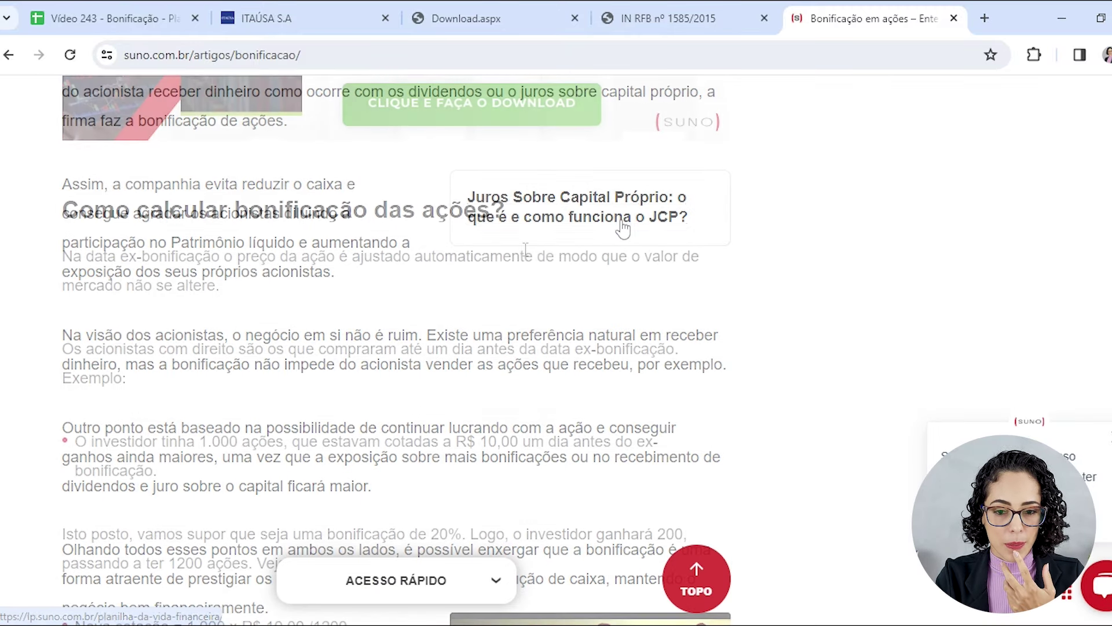
{"action": "left_click_drag", "start_coordinate": [200, 219], "coordinate": [513, 230]}
{"action": "scroll", "coordinate": [220, 312], "scroll_direction": "down", "scroll_amount": 4}
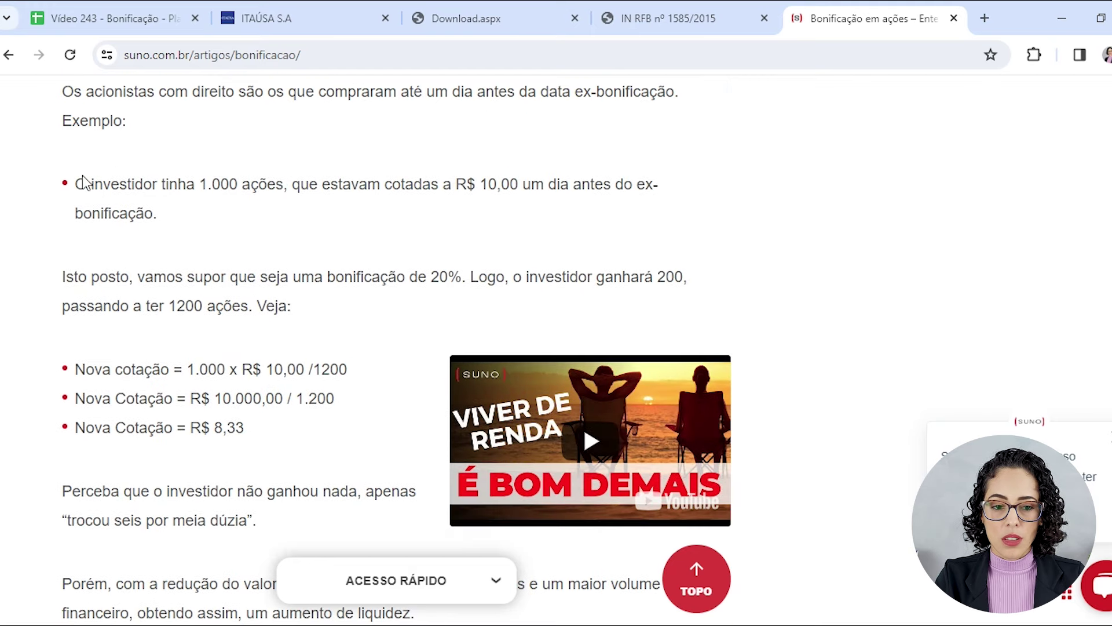
Step: Examine the article's 20% bonus example, marking the shares received, the new share total and the new quotation calculation
{"action": "left_click_drag", "start_coordinate": [103, 184], "coordinate": [139, 214]}
{"action": "left_click", "coordinate": [246, 216]}
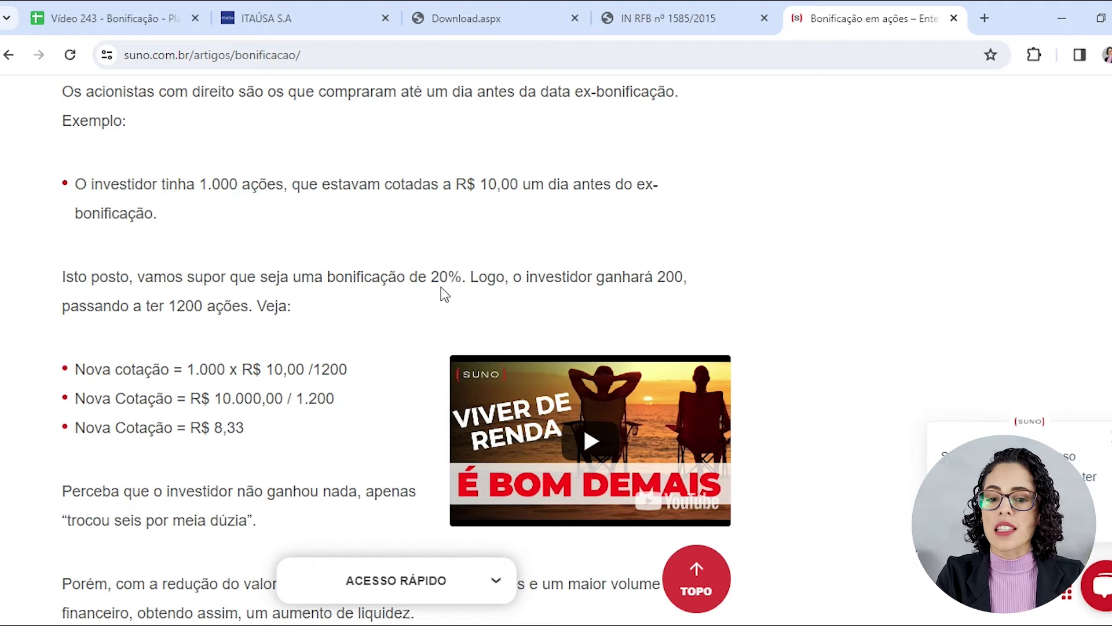
{"action": "left_click_drag", "start_coordinate": [430, 273], "coordinate": [462, 276]}
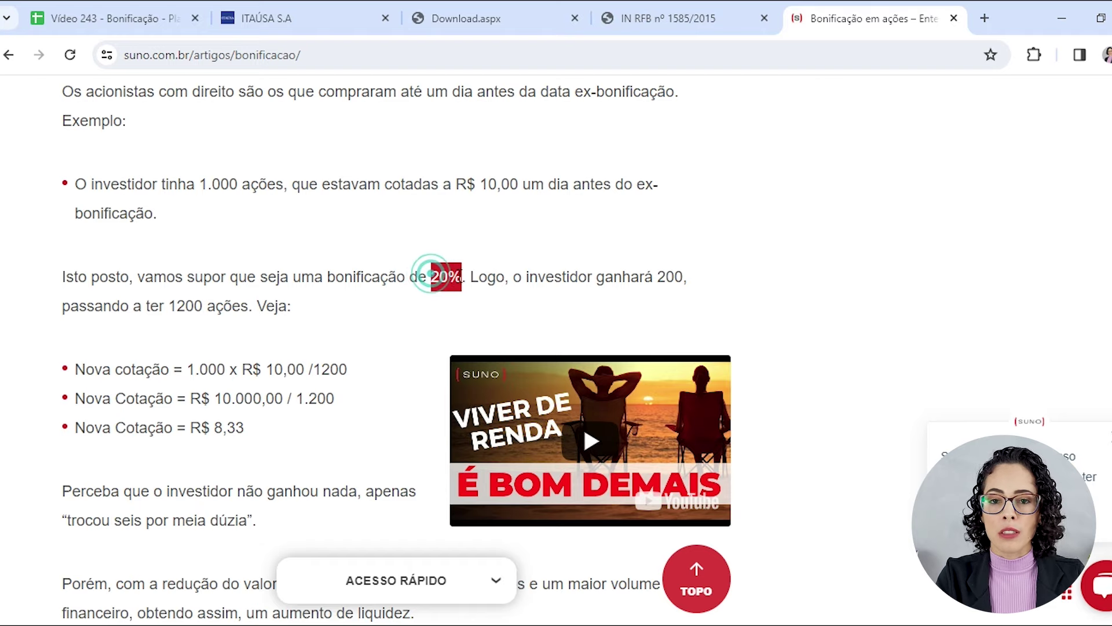
{"action": "left_click_drag", "start_coordinate": [547, 277], "coordinate": [684, 272]}
{"action": "left_click", "coordinate": [679, 275]}
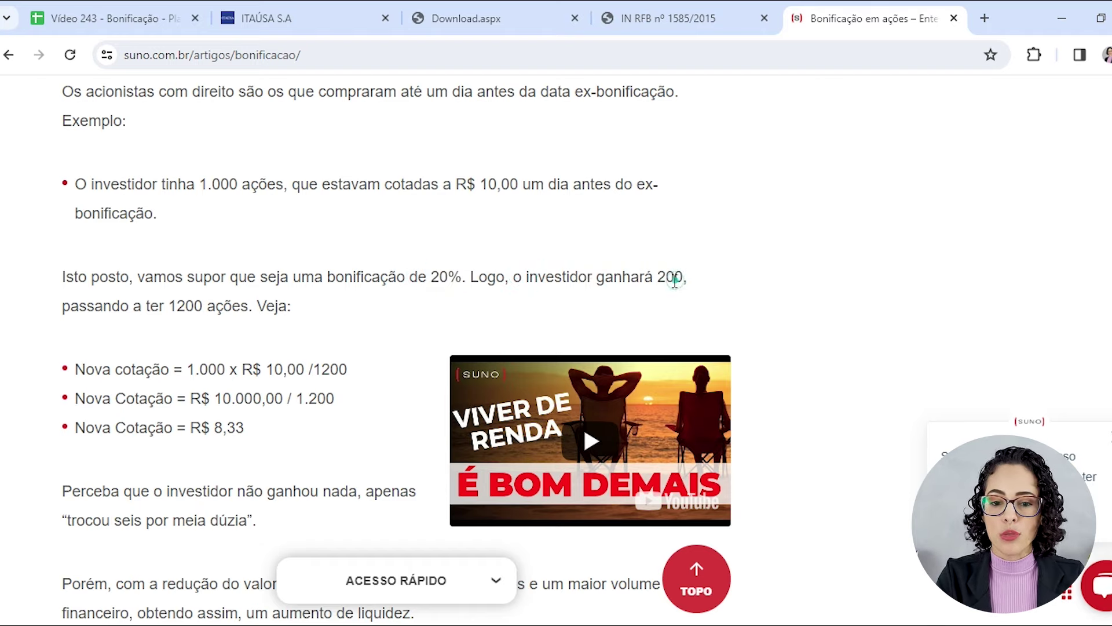
{"action": "left_click_drag", "start_coordinate": [169, 306], "coordinate": [240, 306]}
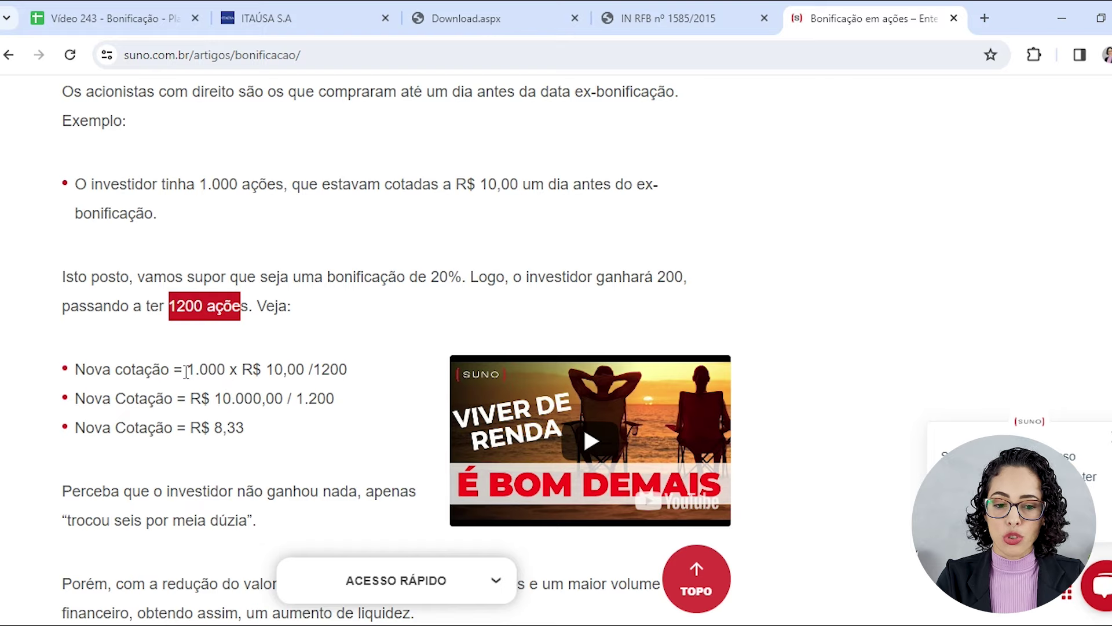
{"action": "left_click_drag", "start_coordinate": [191, 369], "coordinate": [293, 369]}
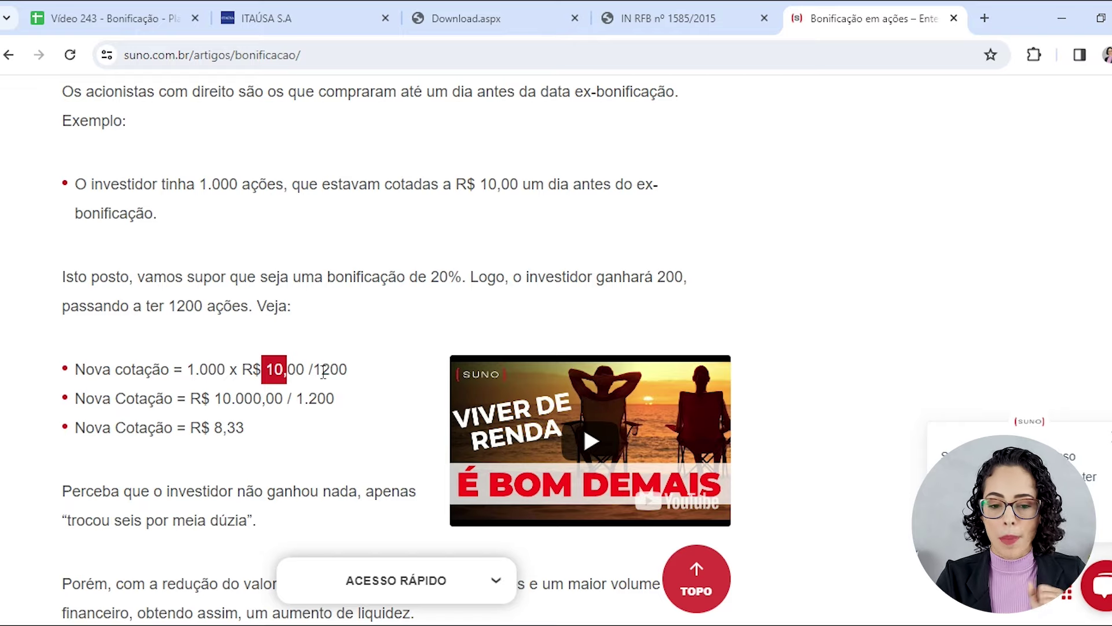
{"action": "left_click_drag", "start_coordinate": [318, 371], "coordinate": [347, 371]}
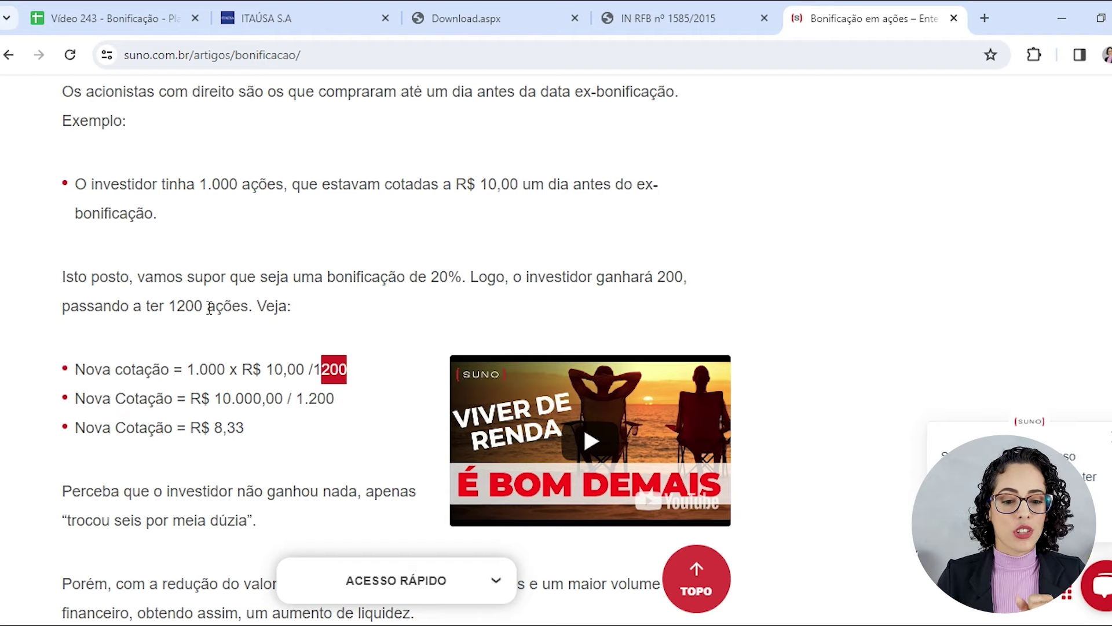
{"action": "left_click_drag", "start_coordinate": [214, 429], "coordinate": [246, 431]}
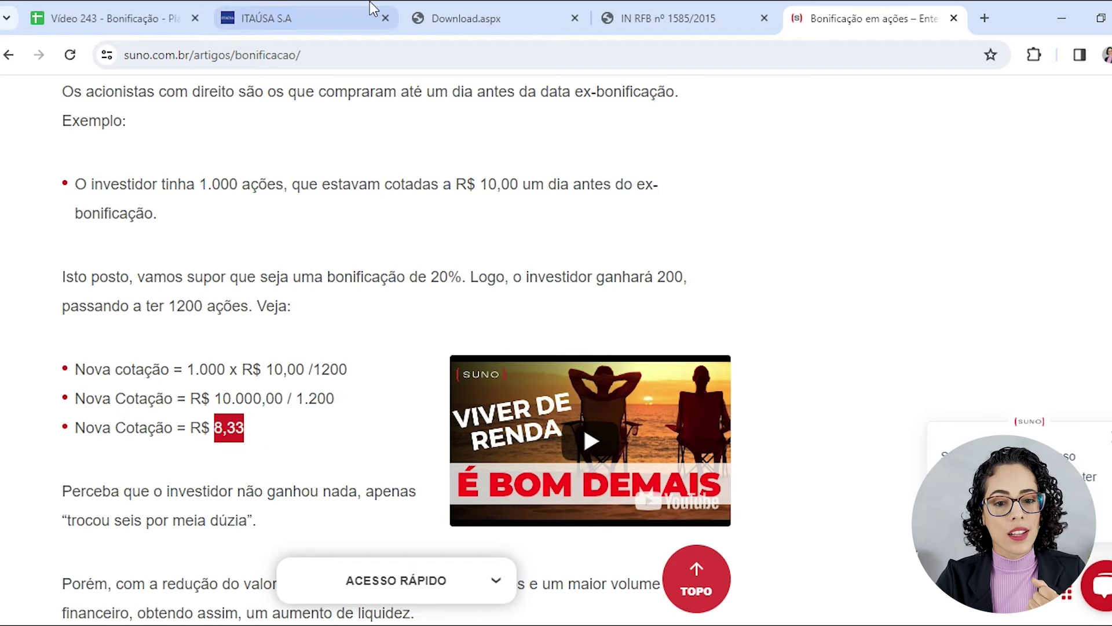
Step: Recheck the attributed bonus share cost in the Itaúsa notice and return to IN RFB nº 1585/2015
{"action": "left_click", "coordinate": [463, 18]}
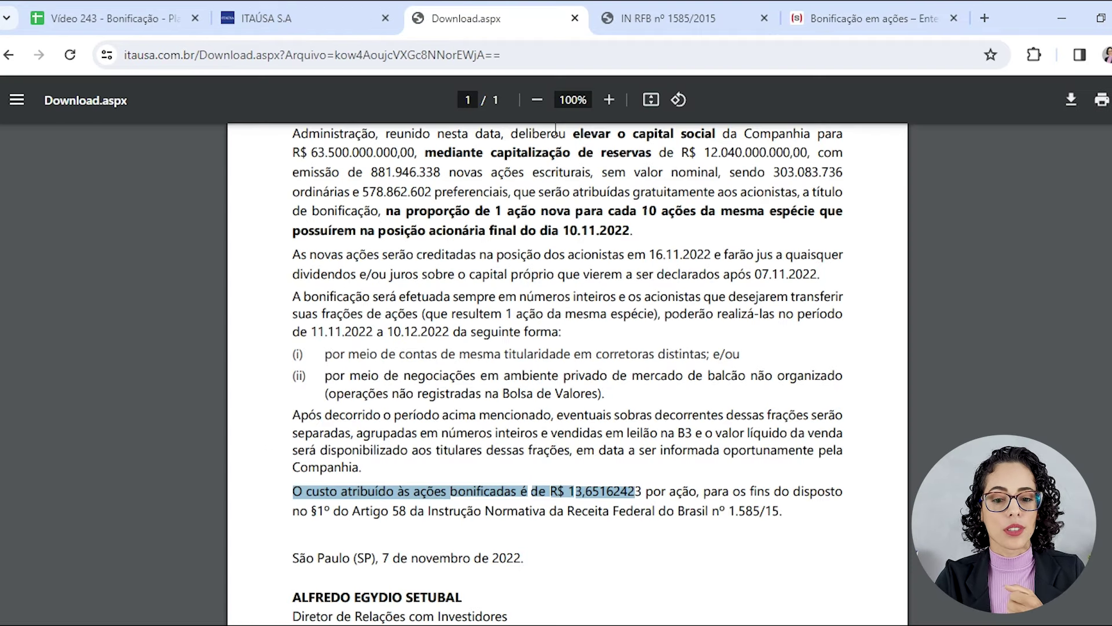
{"action": "left_click", "coordinate": [643, 17]}
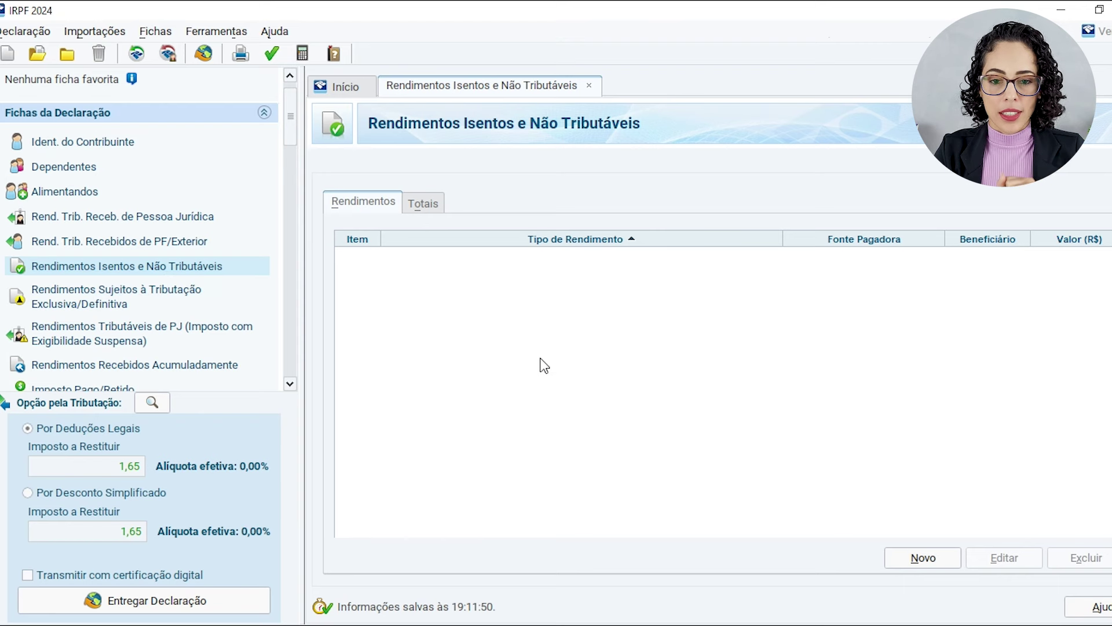
Step: In IRPF 2024, start a new exempt income entry of type "18 - Incorporação de reservas ao capital / Bonificações em ações" and go to its value
{"action": "left_click", "coordinate": [919, 557]}
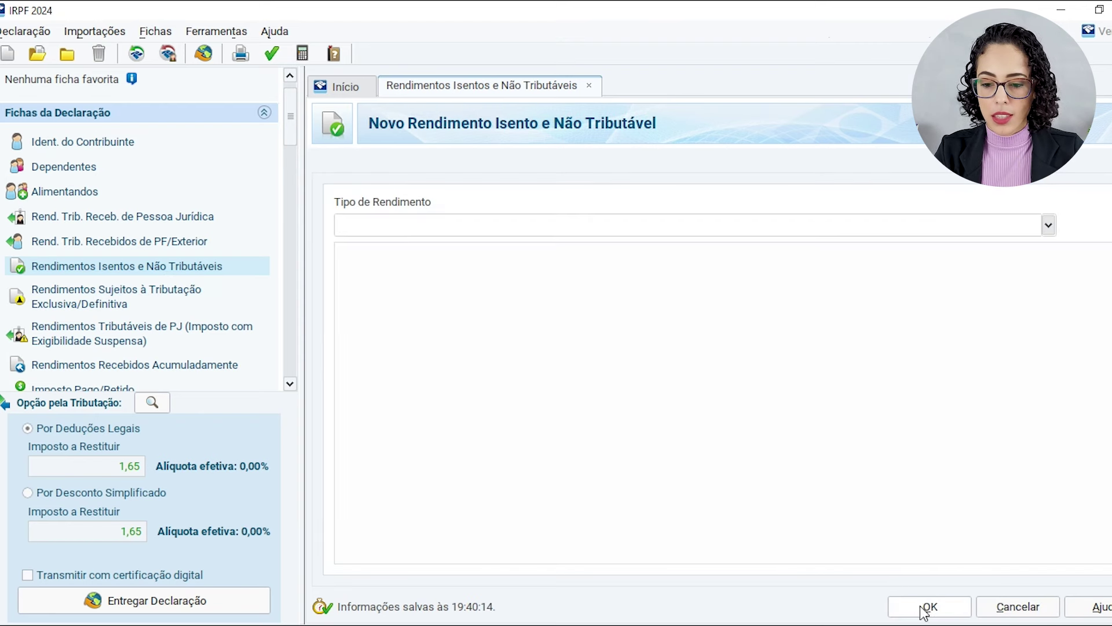
{"action": "left_click", "coordinate": [1049, 225]}
{"action": "scroll", "coordinate": [474, 408], "scroll_direction": "down", "scroll_amount": 1}
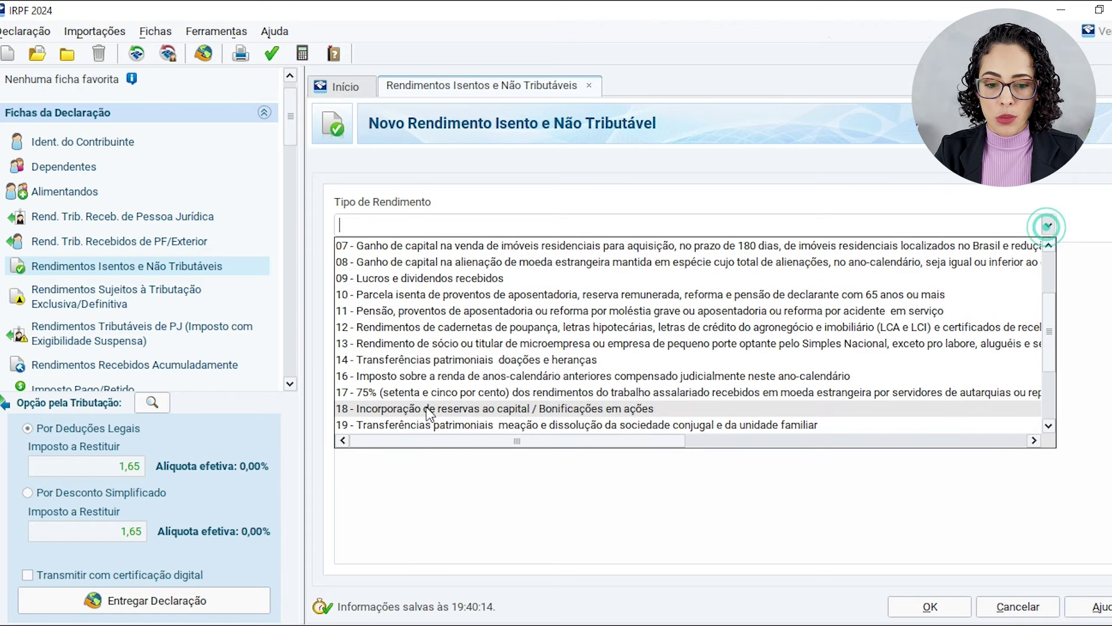
{"action": "left_click", "coordinate": [391, 408]}
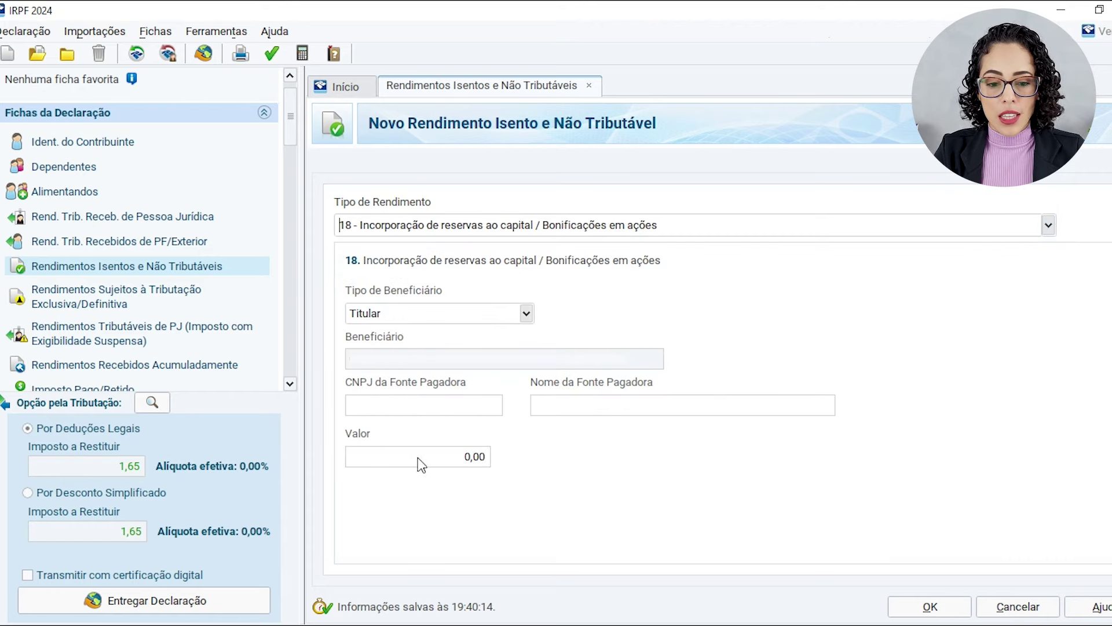
{"action": "left_click", "coordinate": [457, 461]}
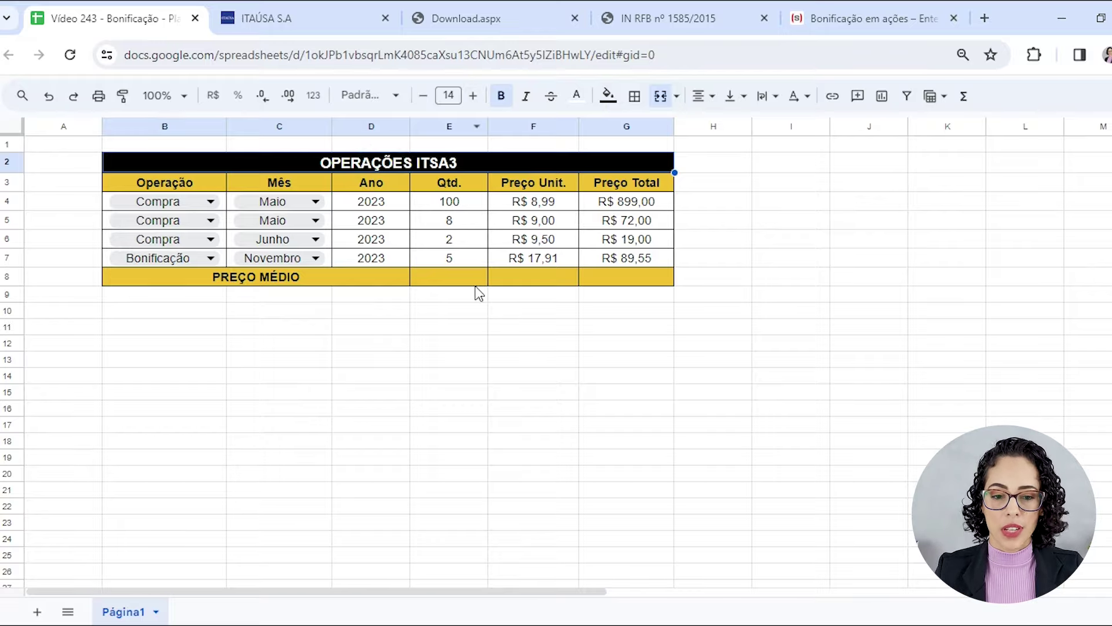
Step: In the OPERAÇÕES ITSA3 spreadsheet, review the quantities, unit prices and total prices of the three purchases
{"action": "left_click", "coordinate": [342, 208]}
{"action": "left_click", "coordinate": [466, 207]}
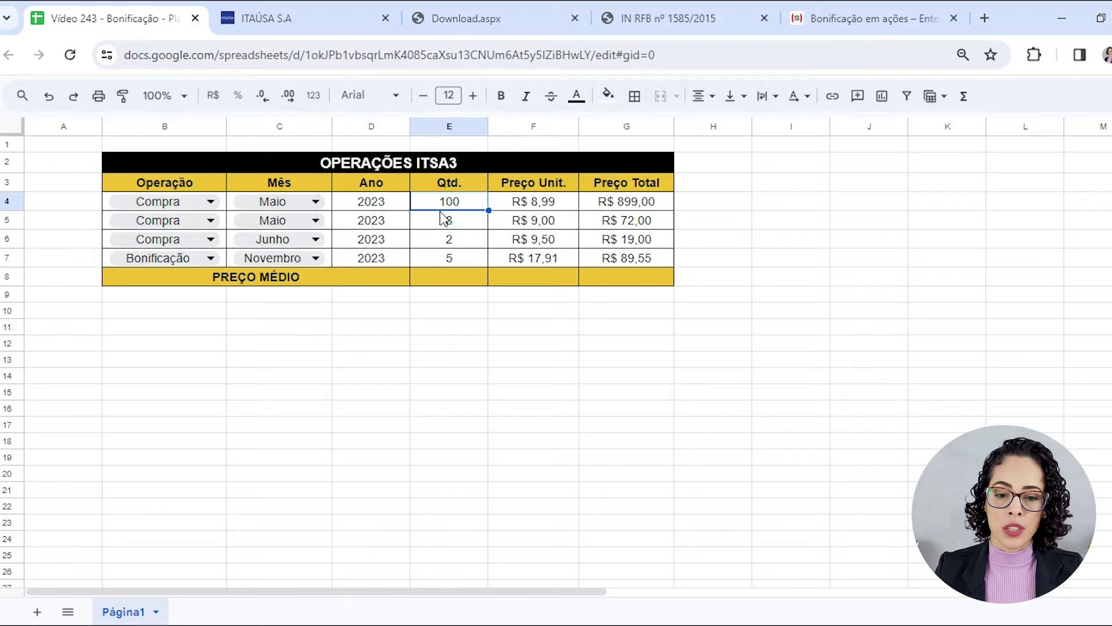
{"action": "left_click", "coordinate": [463, 225]}
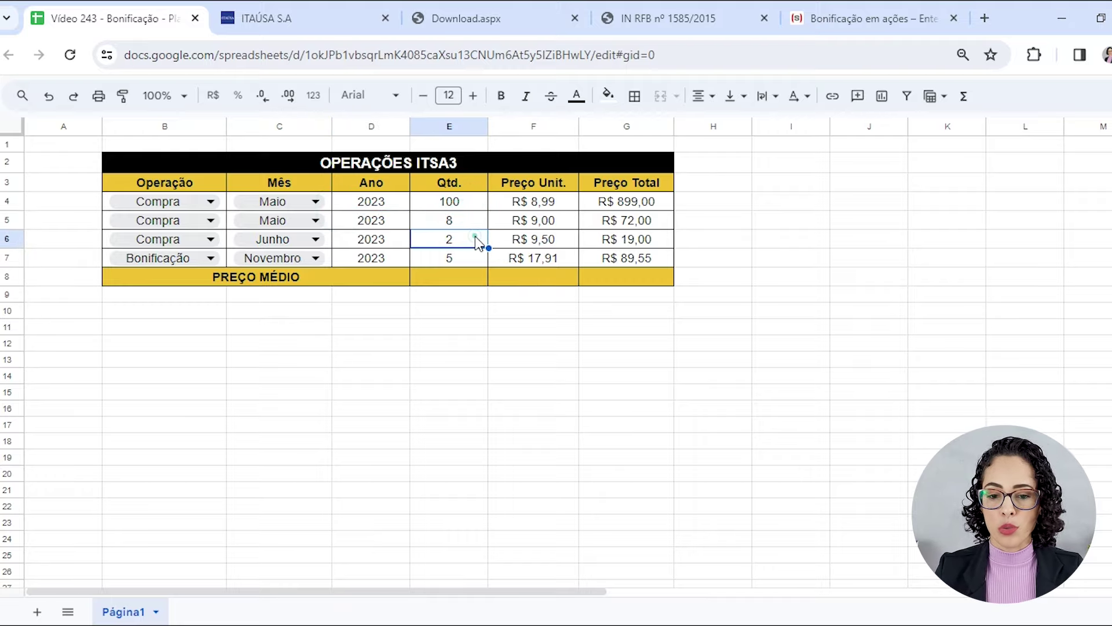
{"action": "left_click_drag", "start_coordinate": [531, 201], "coordinate": [542, 239]}
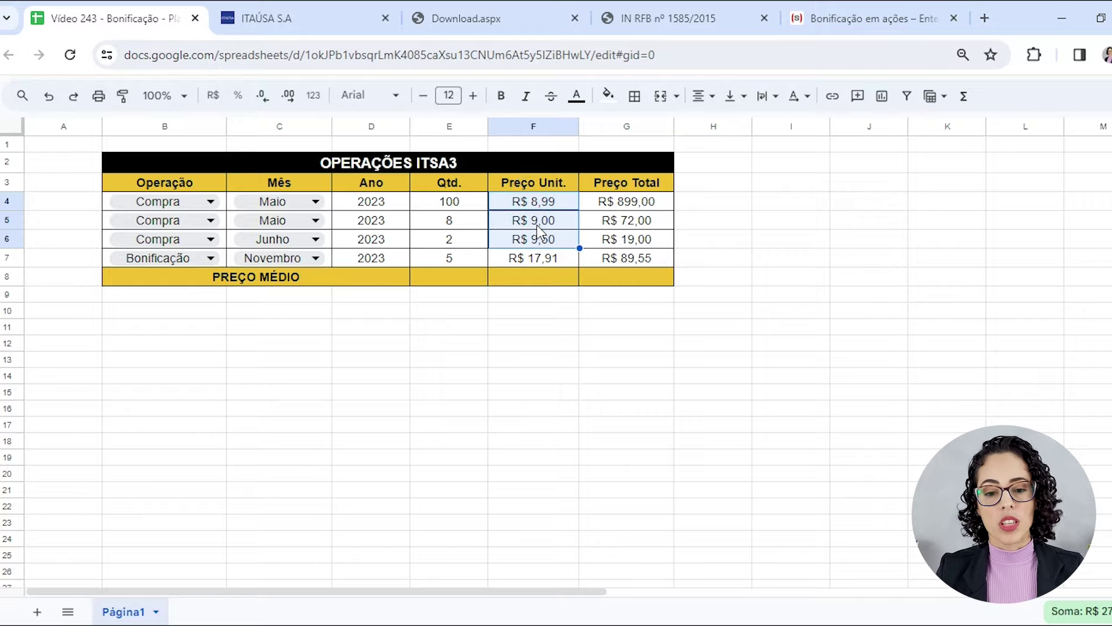
{"action": "left_click_drag", "start_coordinate": [626, 203], "coordinate": [641, 245]}
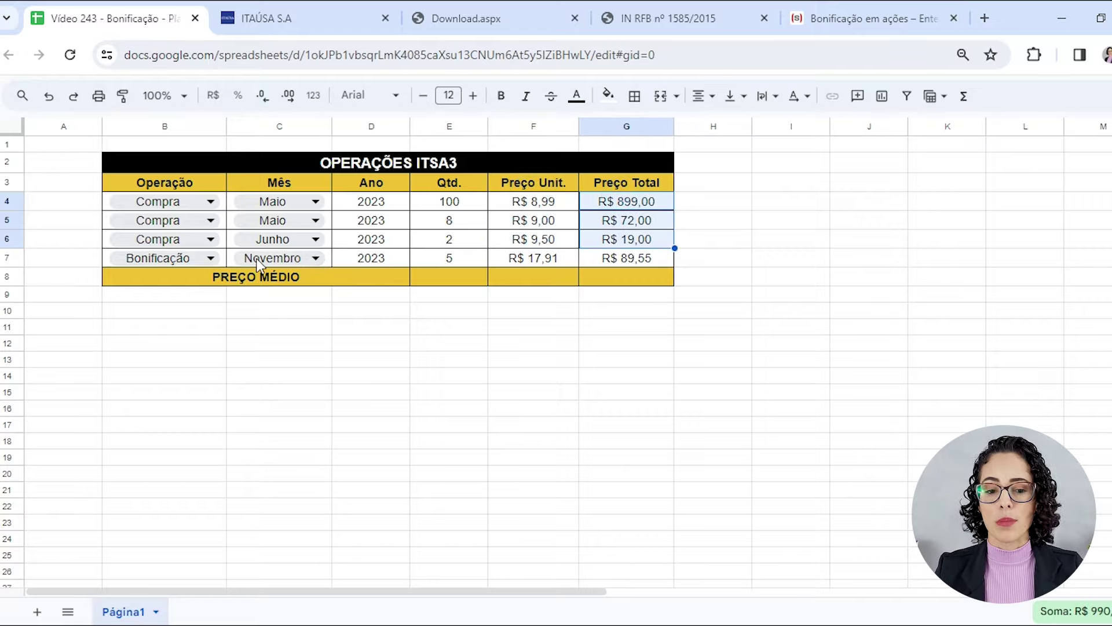
Step: Review the November bonus quantity, consult the attributed cost per share in the Itaúsa notice, and return to the spreadsheet
{"action": "left_click", "coordinate": [460, 260]}
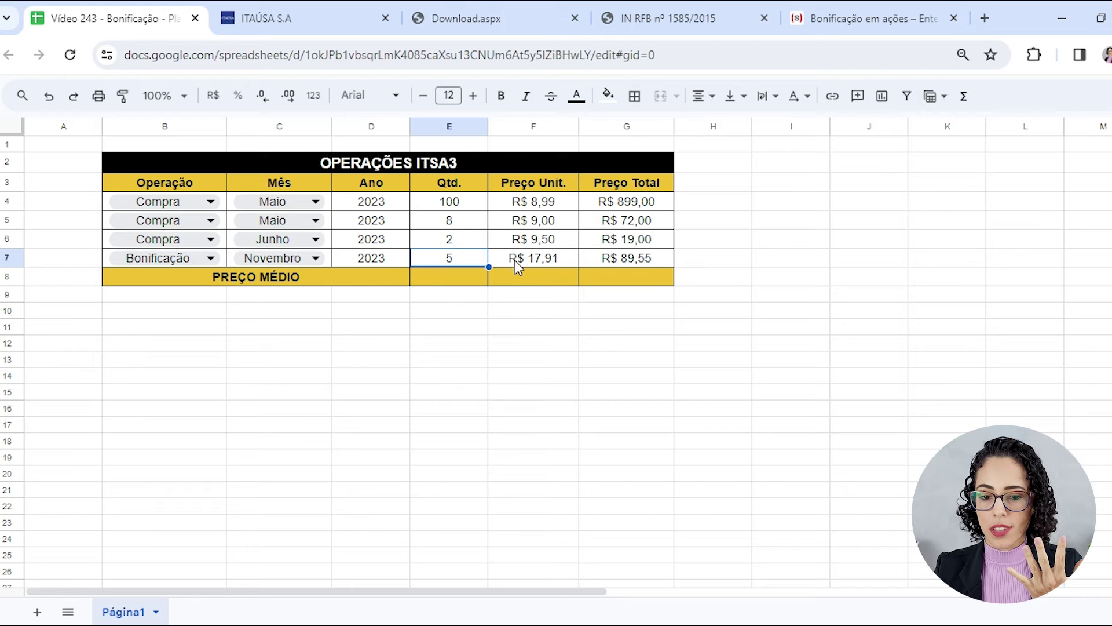
{"action": "left_click", "coordinate": [478, 18]}
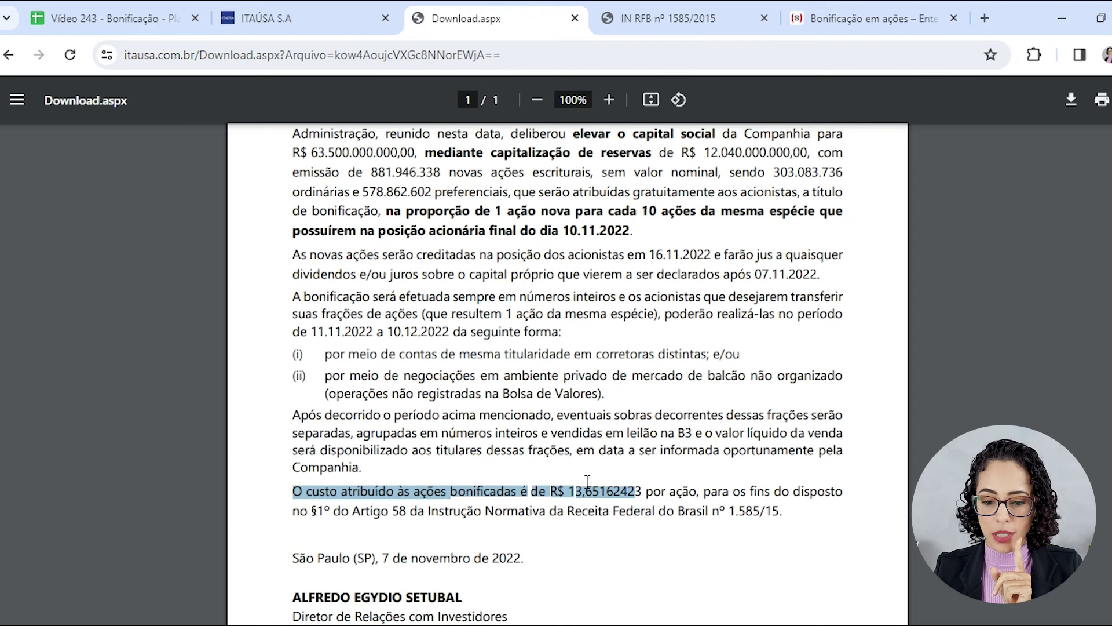
{"action": "left_click", "coordinate": [134, 18]}
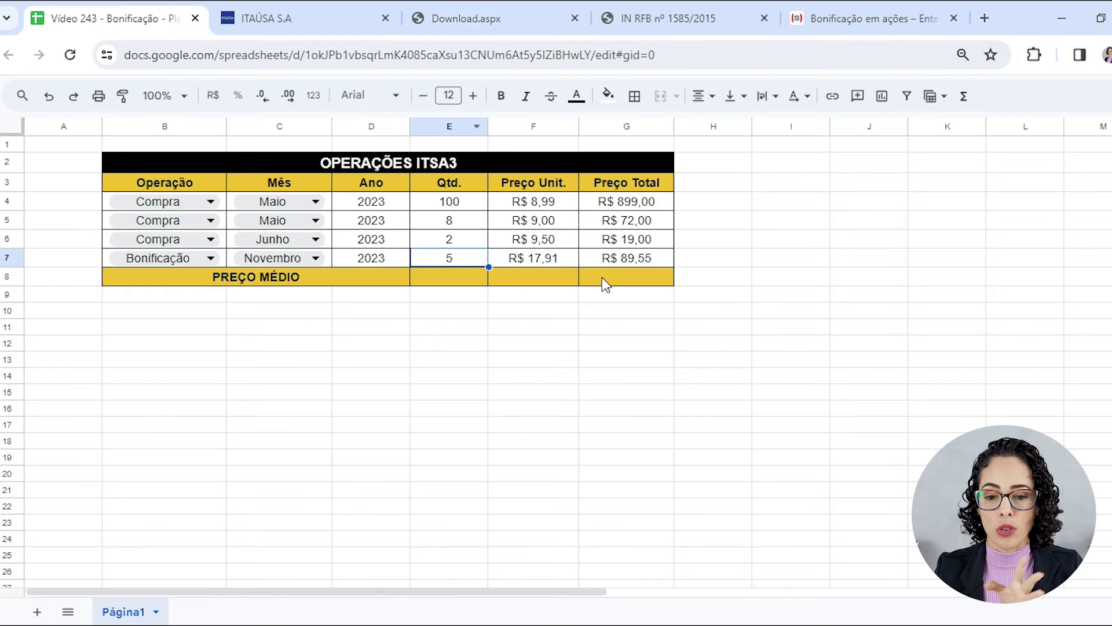